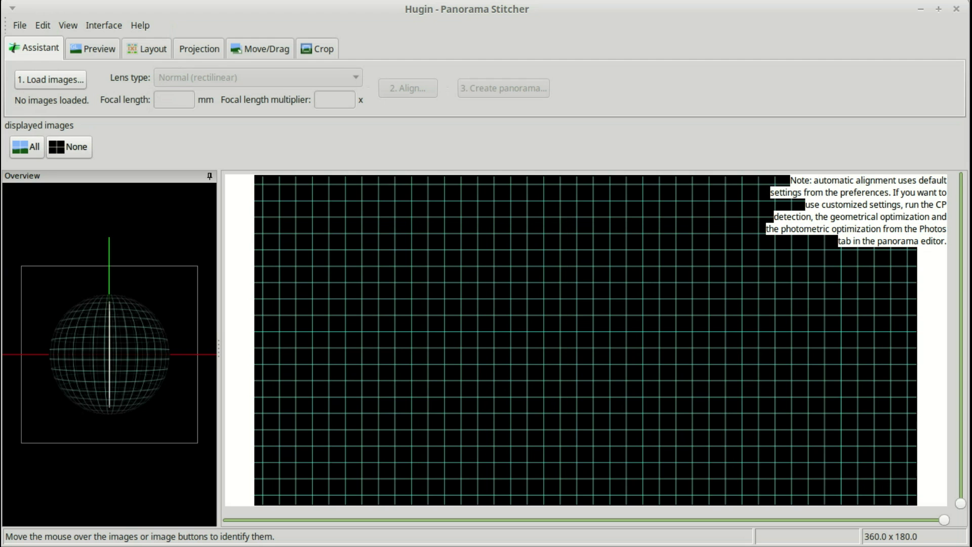
Step: Add the nine bicycle photos and auto-align them into one panorama with 210 control points
left_click_drag(428, 200, 428, 200)
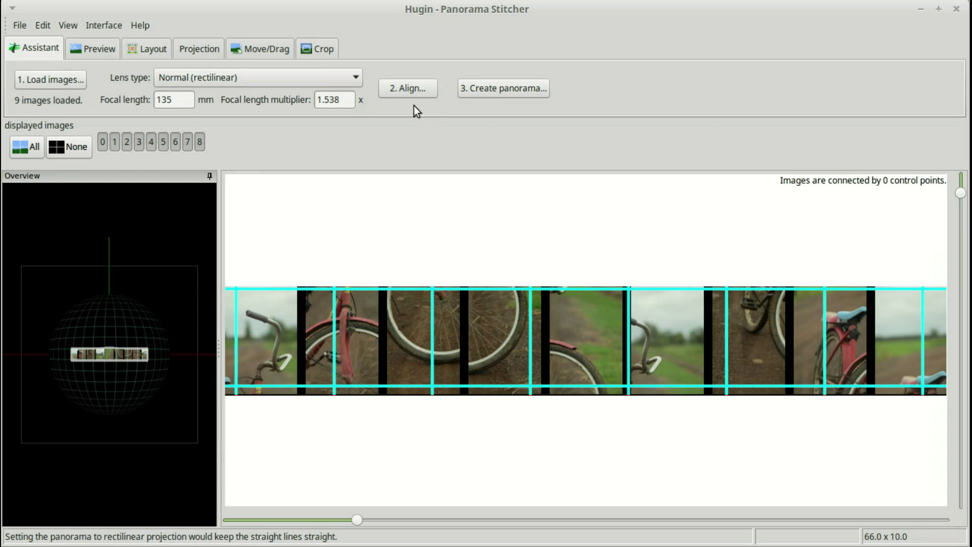
left_click(403, 93)
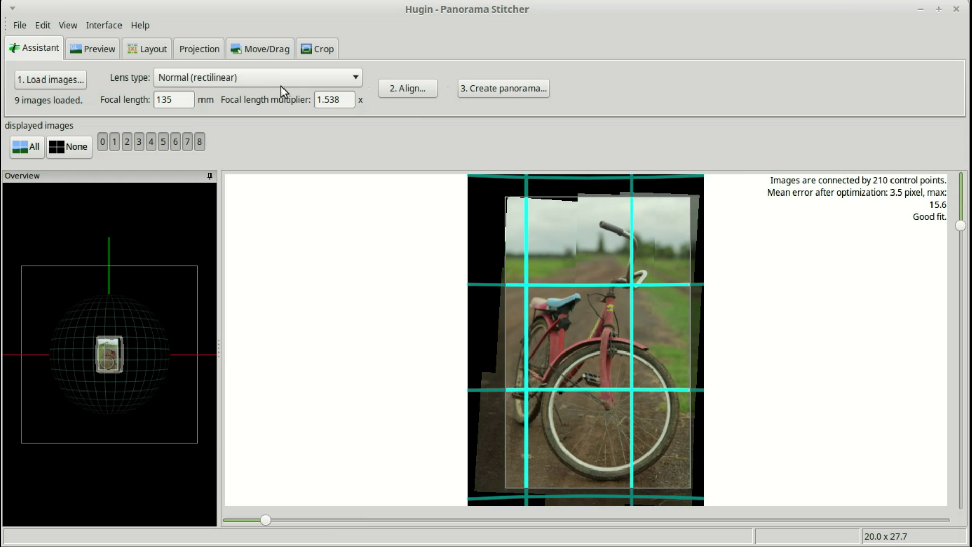
Step: Preview the panorama in Cylindrical, Equirectangular, Stereographic and Trans Mercator projections
left_click(207, 51)
left_click(221, 85)
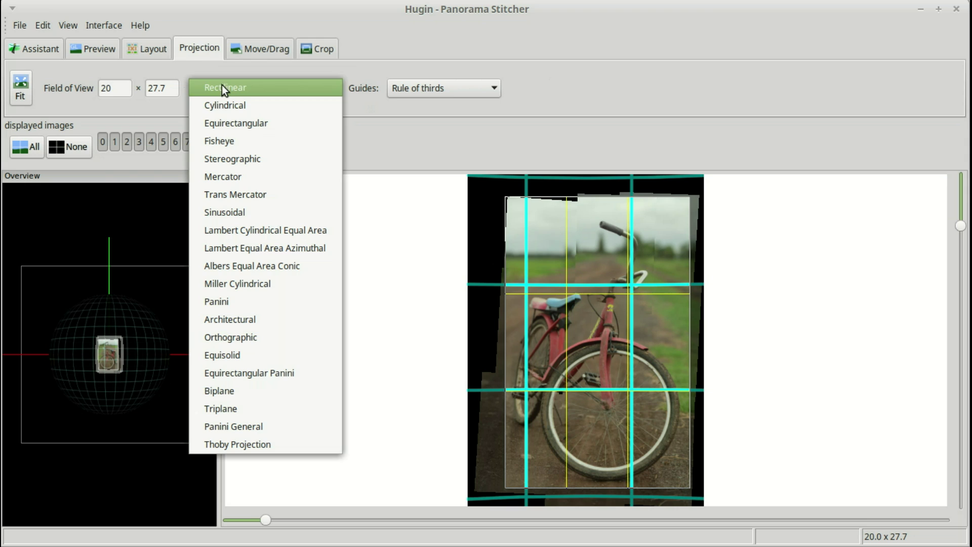
left_click(224, 103)
left_click(225, 86)
left_click(225, 102)
left_click(226, 83)
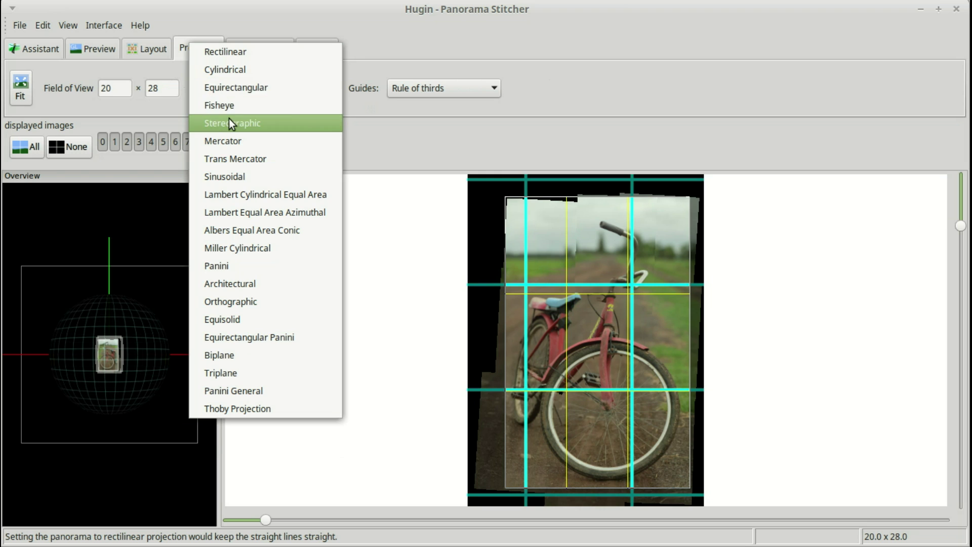
left_click(228, 119)
left_click(229, 86)
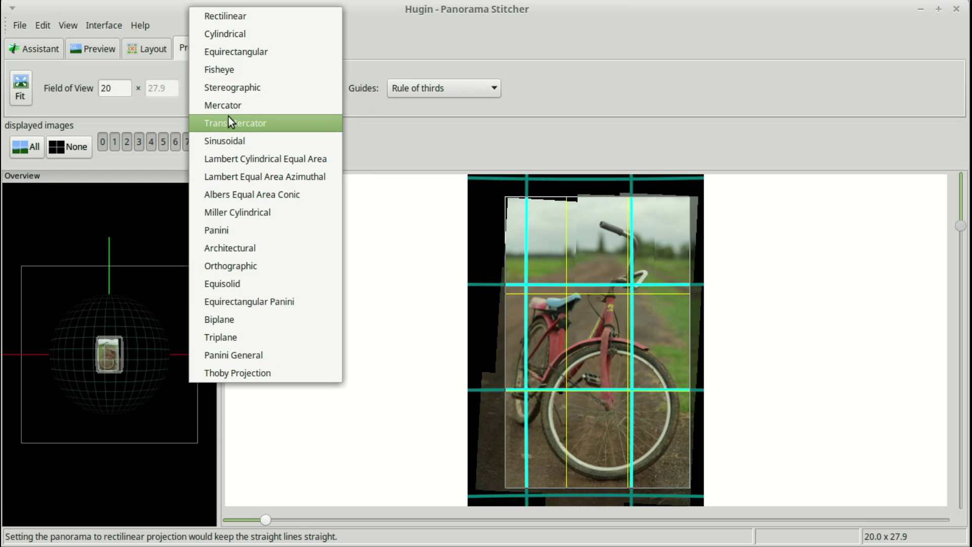
left_click(229, 116)
Step: Set the projection back to Rectilinear and show the Move/Drag controls
scroll(228, 84, "up", 1)
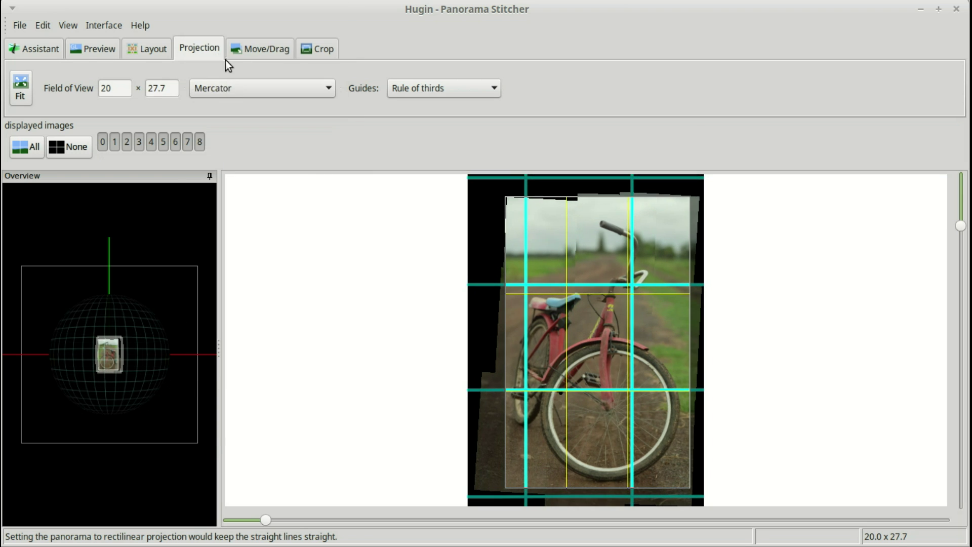
left_click(228, 85)
left_click(230, 15)
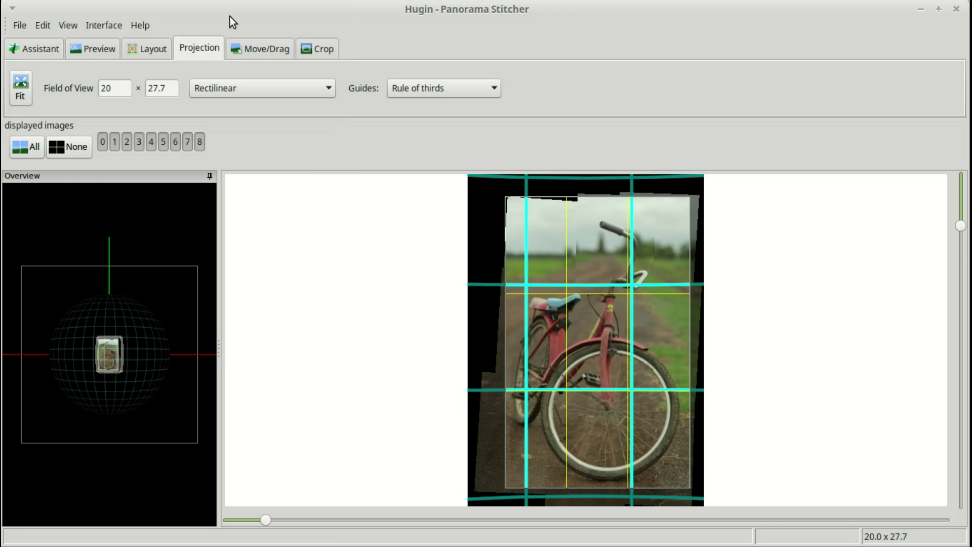
left_click(261, 48)
Step: Nudge the panorama upward and auto-straighten it to a 19 × 31 field of view
left_click_drag(615, 354, 613, 348)
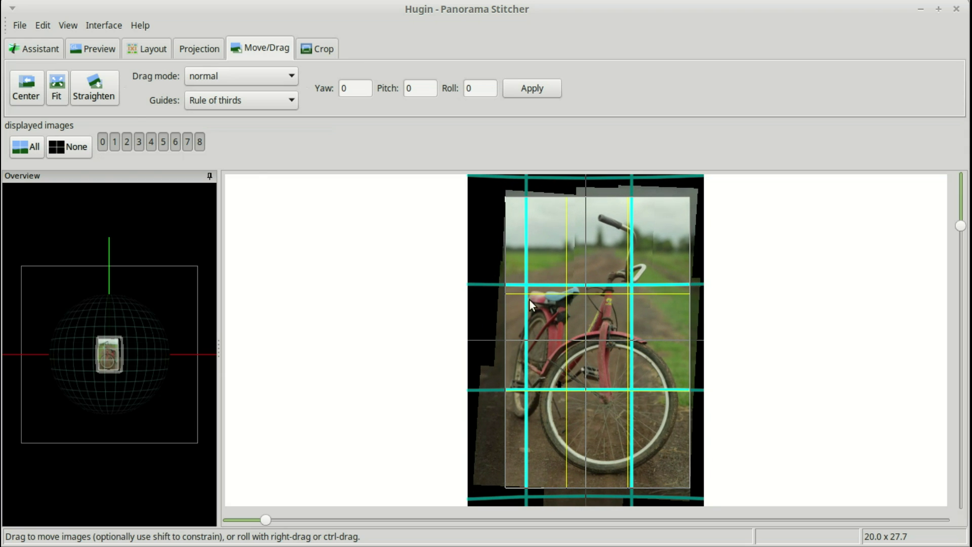
left_click(103, 90)
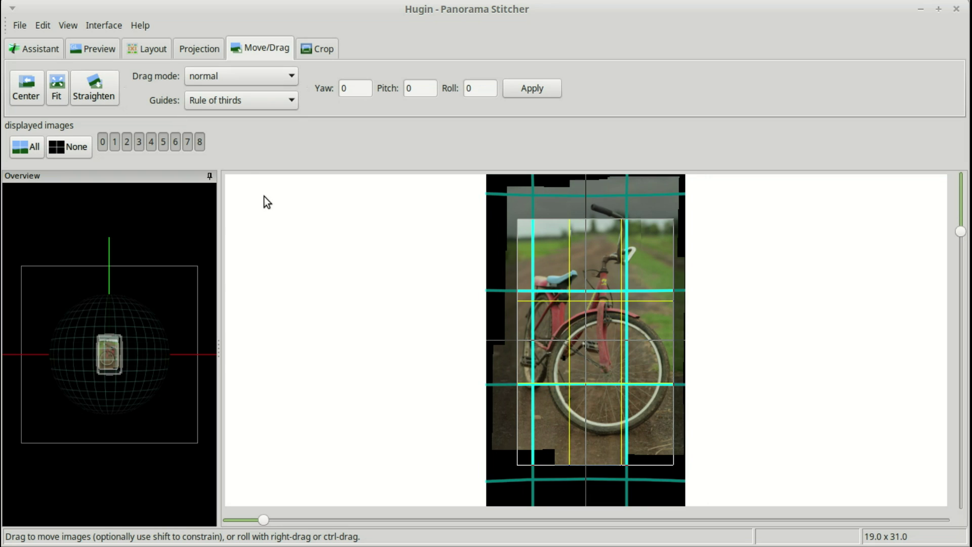
Step: Adjust the crop edges, then autocrop to left 1049, top 648, right 9505, bottom 13658
left_click(318, 48)
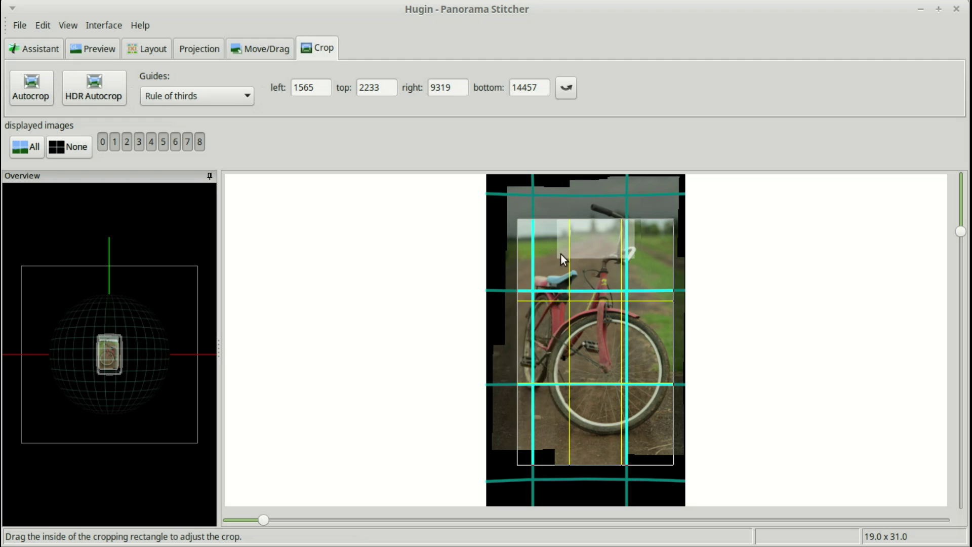
left_click_drag(561, 254, 586, 201)
left_click_drag(518, 310, 504, 310)
left_click_drag(605, 452, 598, 418)
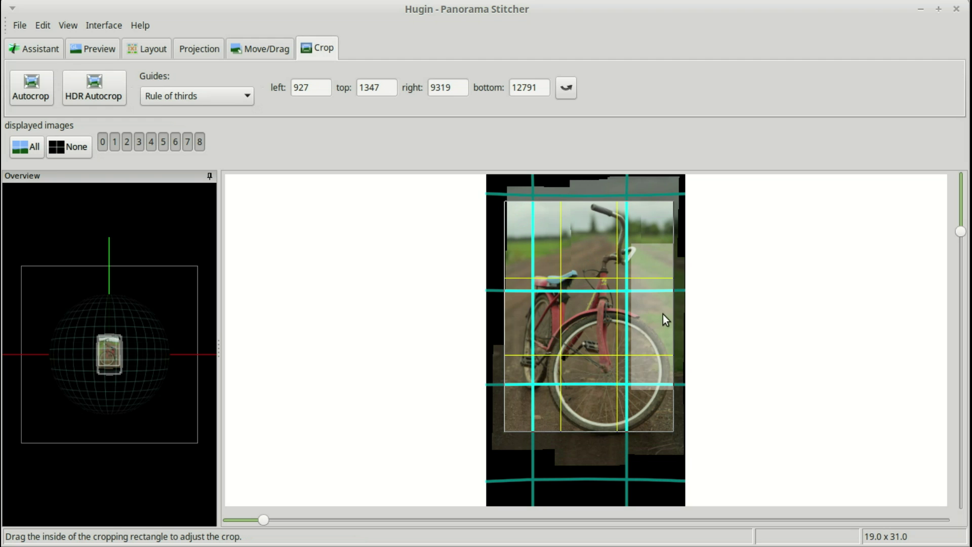
left_click_drag(663, 314, 640, 313)
left_click_drag(520, 319, 540, 306)
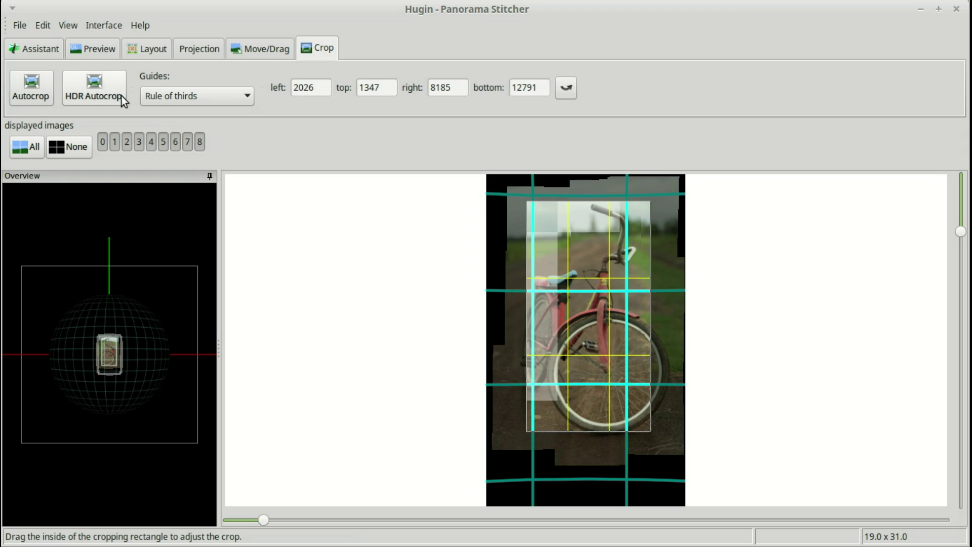
left_click(31, 93)
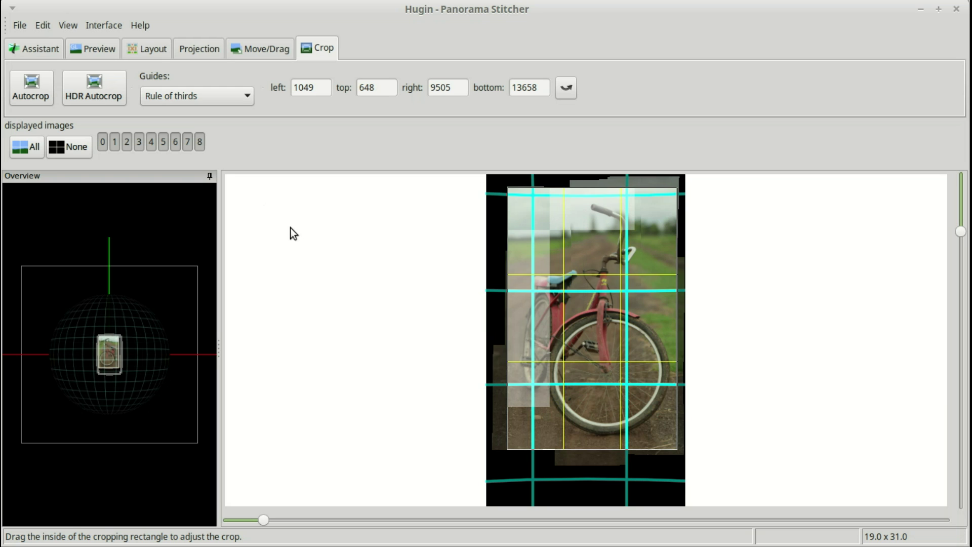
Step: Start panorama creation, accepting the 8025 × 12347 JPEG output without intermediate images
left_click(35, 47)
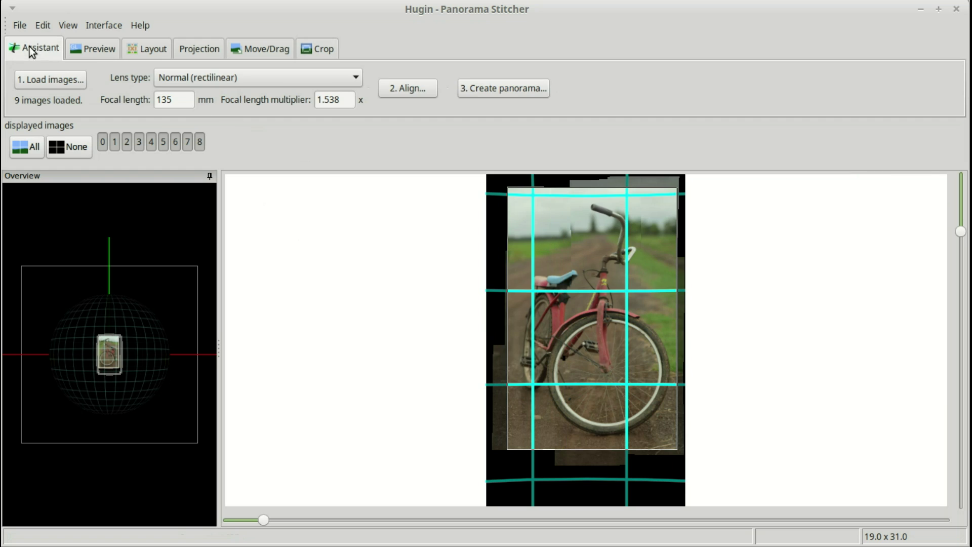
left_click(512, 92)
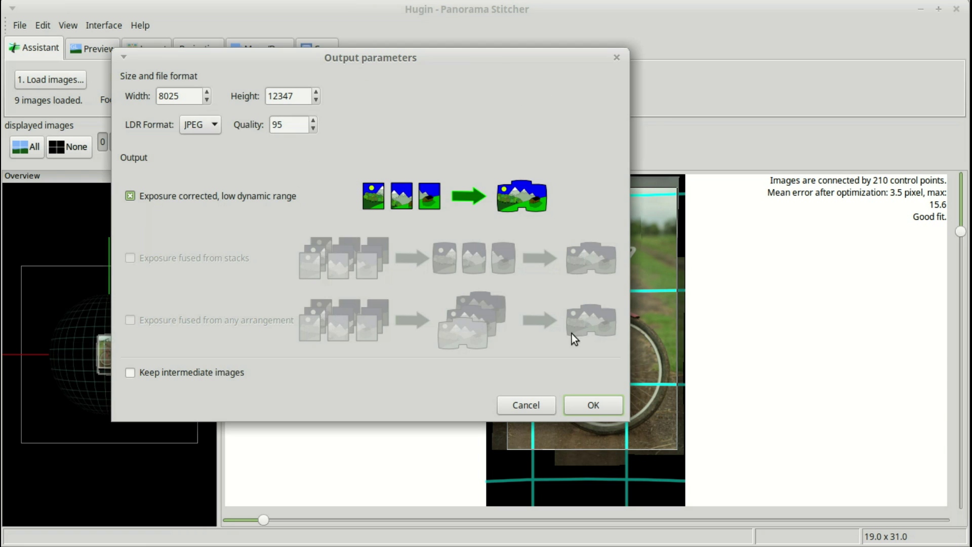
left_click(219, 375)
left_click(216, 374)
left_click(587, 406)
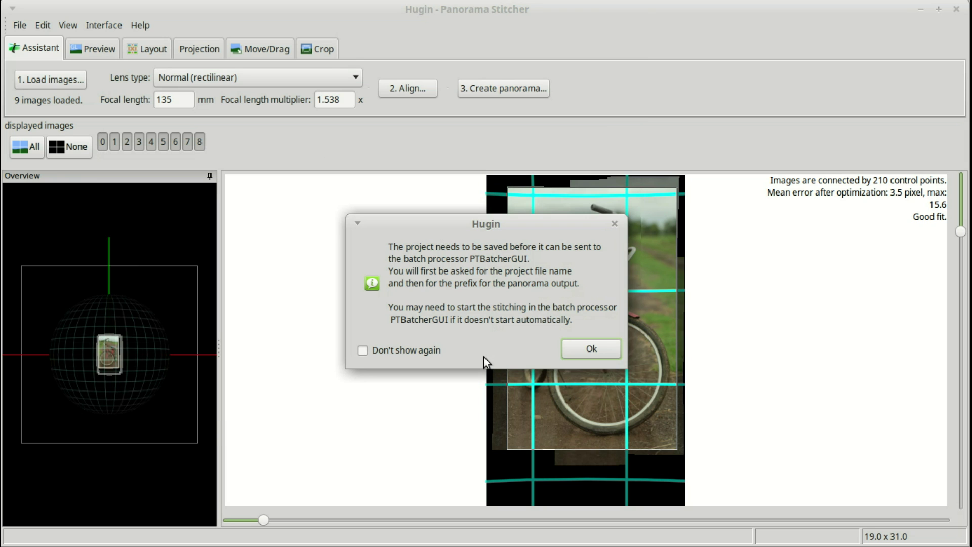
Step: Save the project as bike stitch.pto in the canoe folder
left_click(560, 349)
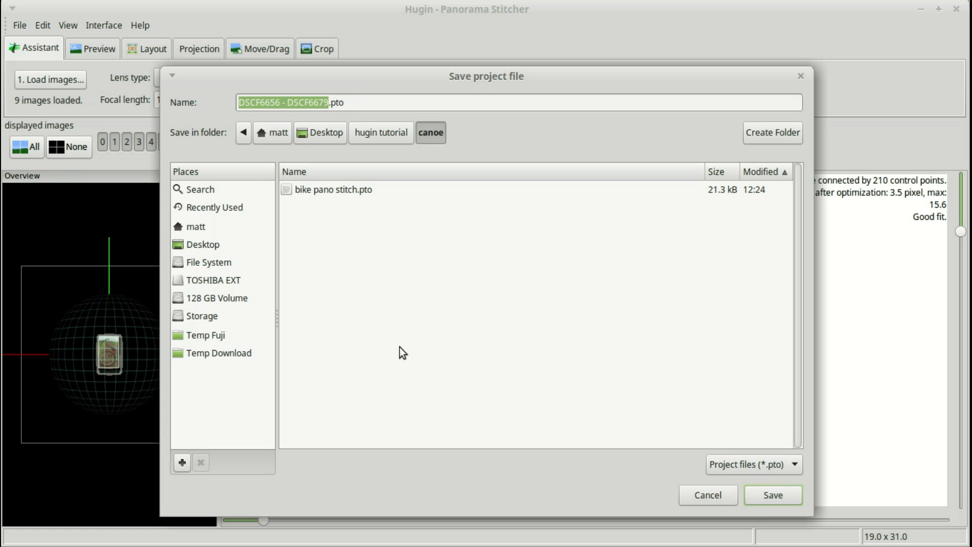
type("bik")
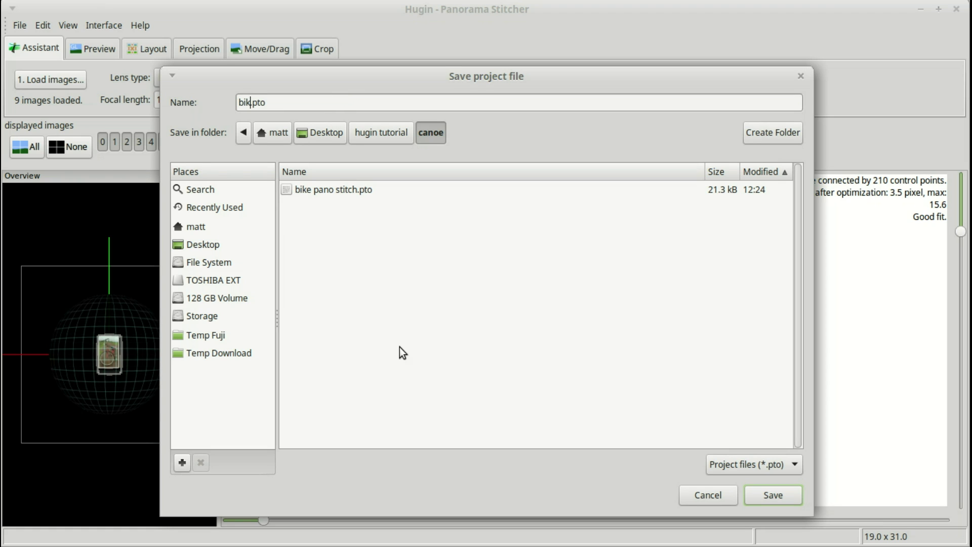
type("e stitch")
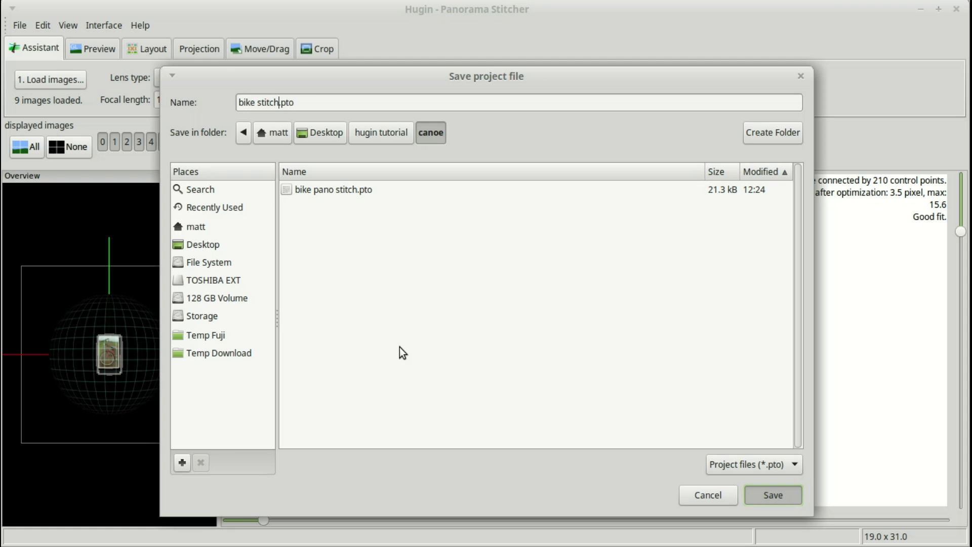
key("Return")
key("Return")
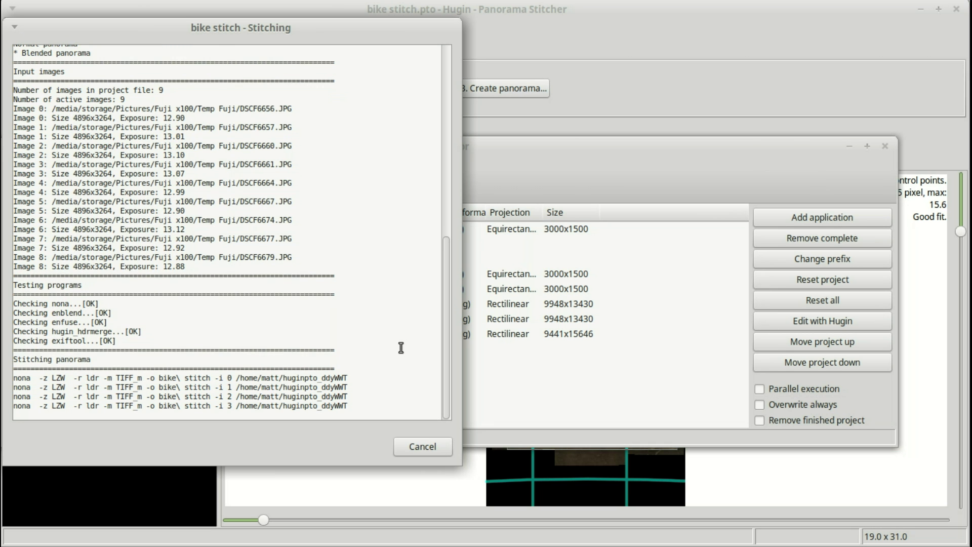